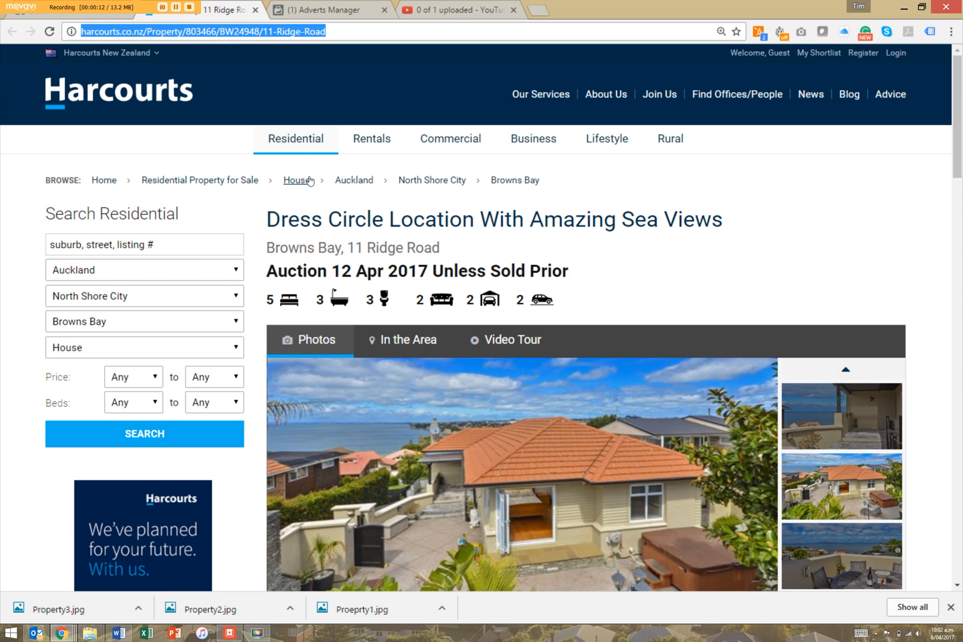
{"action": "right_click", "coordinate": [227, 32]}
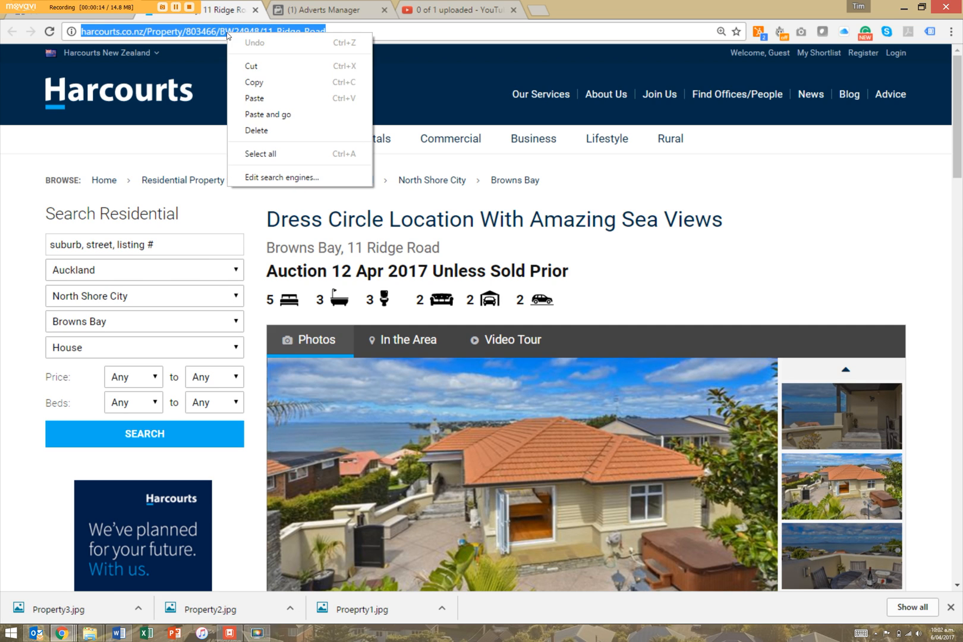
{"action": "left_click", "coordinate": [266, 78]}
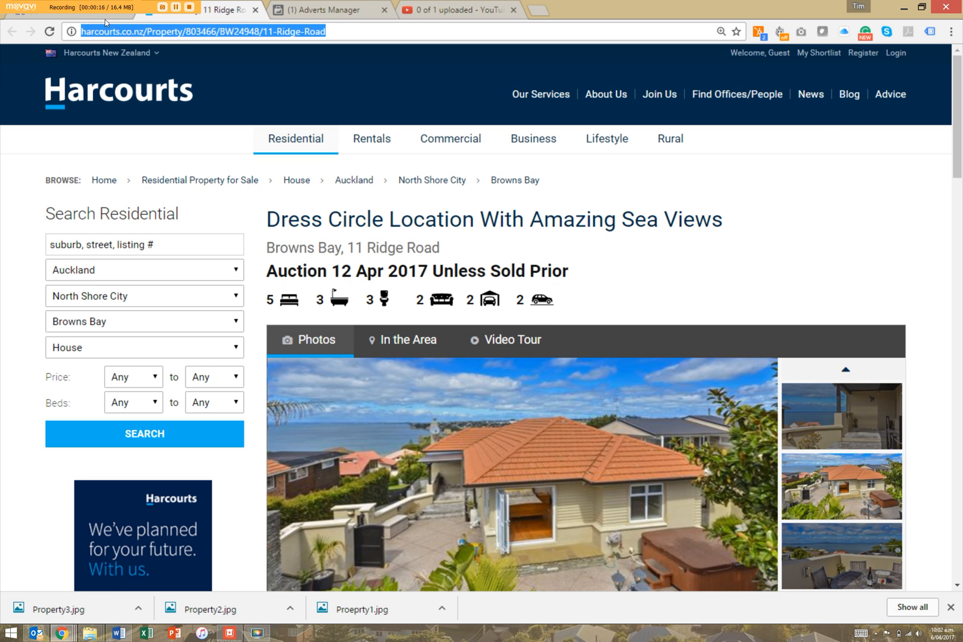
{"action": "left_click", "coordinate": [98, 16]}
{"action": "left_click", "coordinate": [266, 387]}
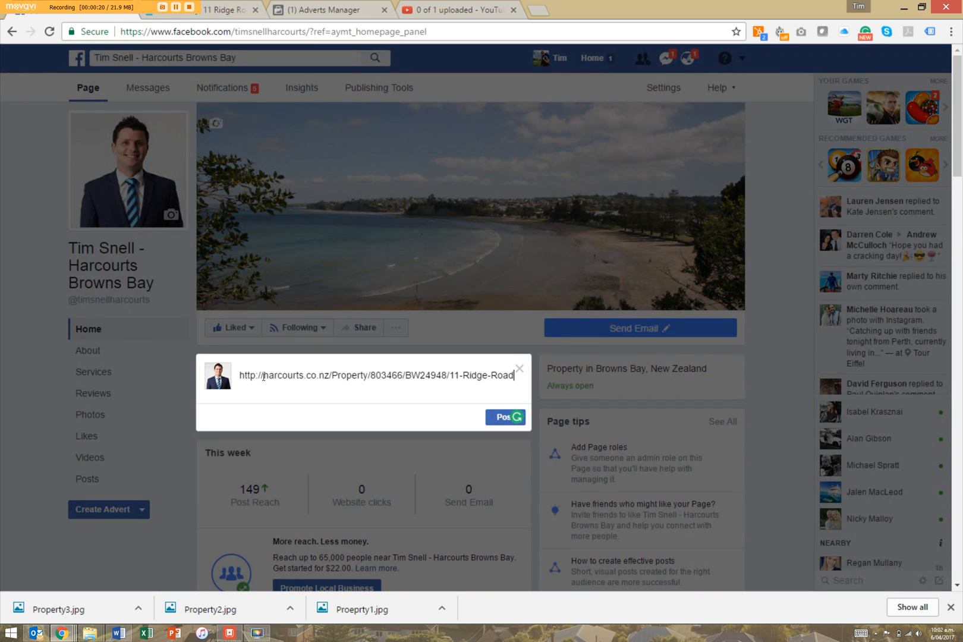
Paste the listing link into the post and drop the three advert cards from the preview.
{"action": "key", "text": "ctrl+v"}
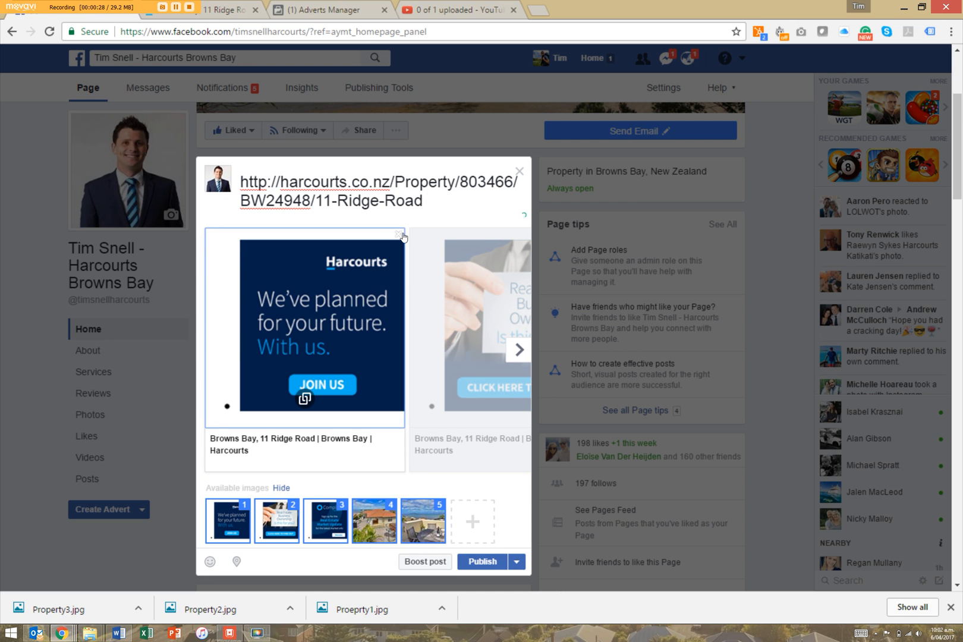
{"action": "left_click", "coordinate": [400, 235]}
{"action": "left_click", "coordinate": [399, 235]}
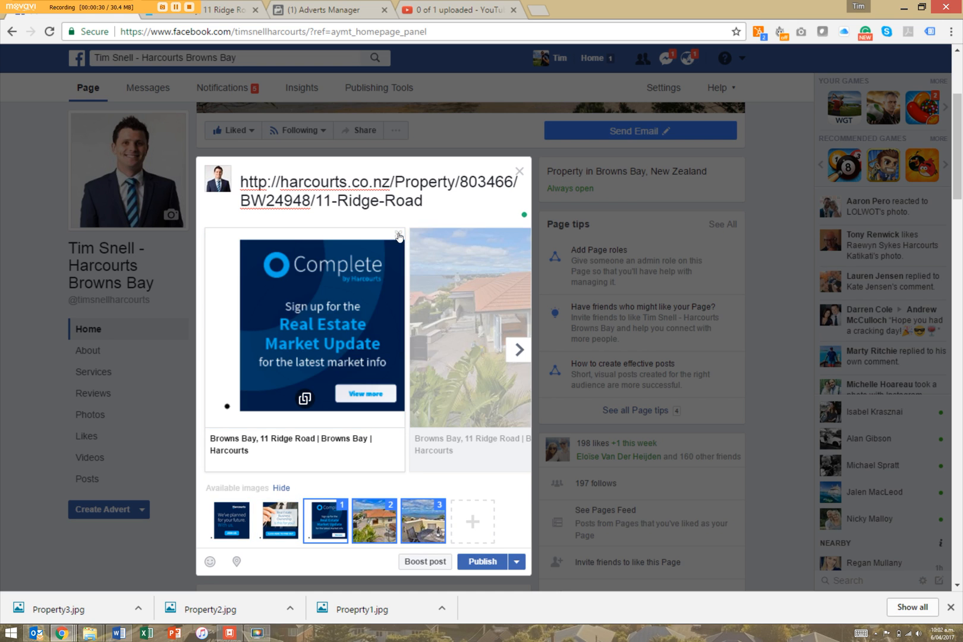
{"action": "left_click", "coordinate": [400, 235]}
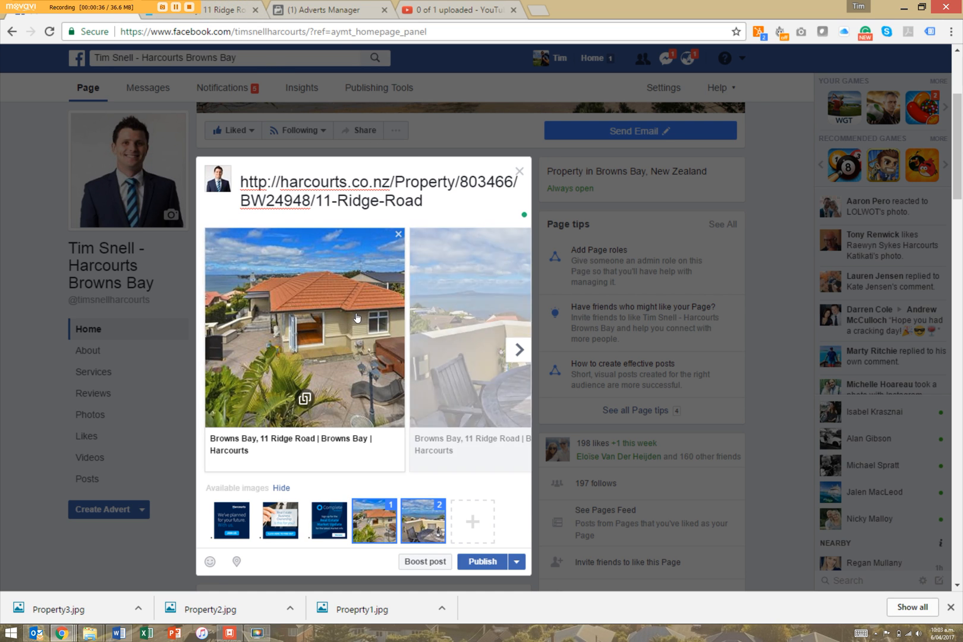
Delete the pasted address text and copy the listing headline from the Harcourts page.
{"action": "left_click_drag", "start_coordinate": [428, 194], "coordinate": [203, 152]}
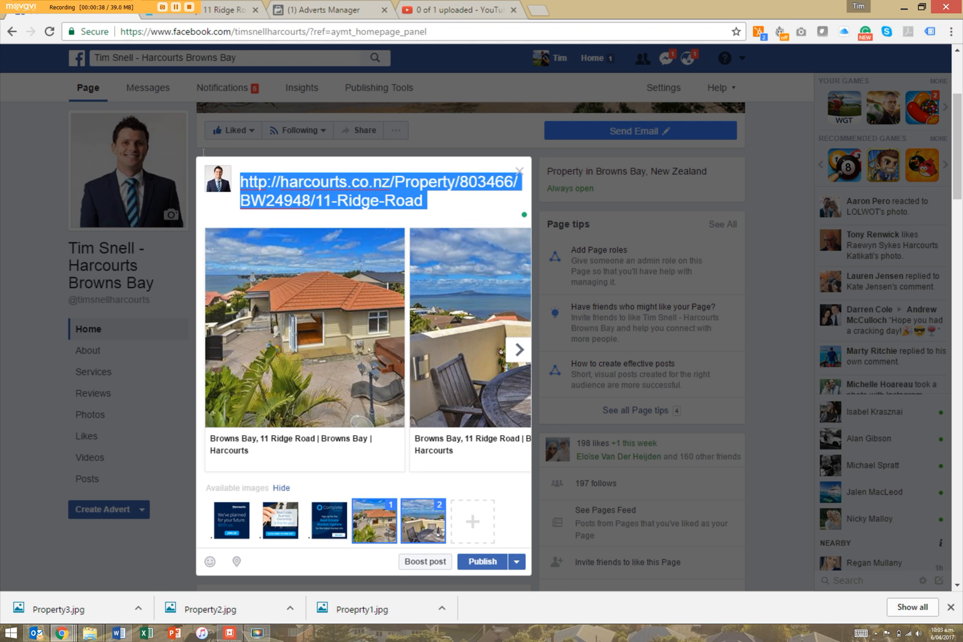
{"action": "key", "text": "BackSpace"}
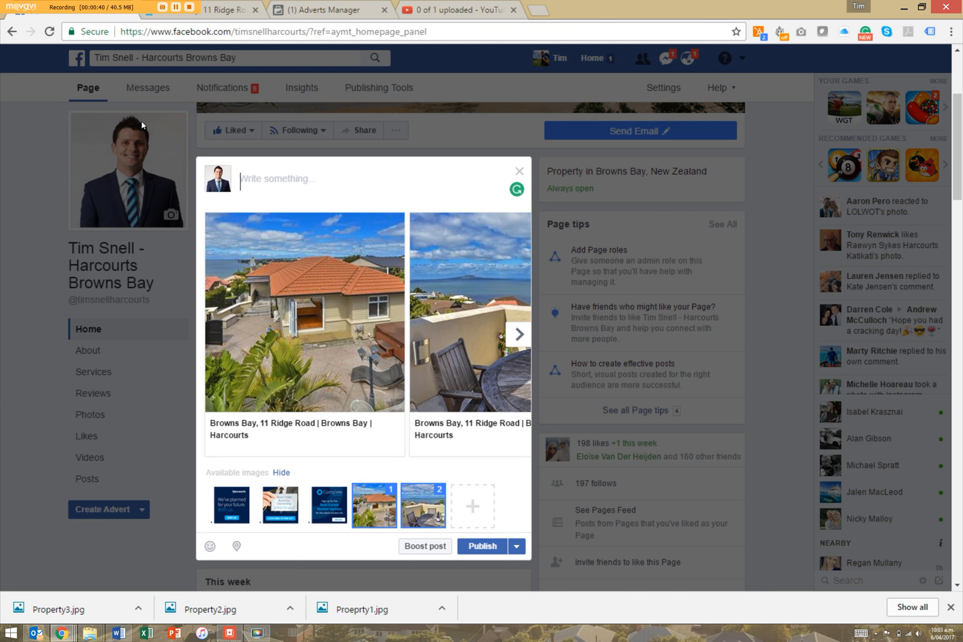
{"action": "left_click", "coordinate": [208, 18]}
{"action": "mouse_move", "coordinate": [737, 225]}
{"action": "left_mouse_down"}
{"action": "mouse_move", "coordinate": [255, 231]}
{"action": "mouse_move", "coordinate": [600, 242]}
{"action": "mouse_move", "coordinate": [728, 219]}
{"action": "left_mouse_up"}
{"action": "left_click", "coordinate": [496, 253]}
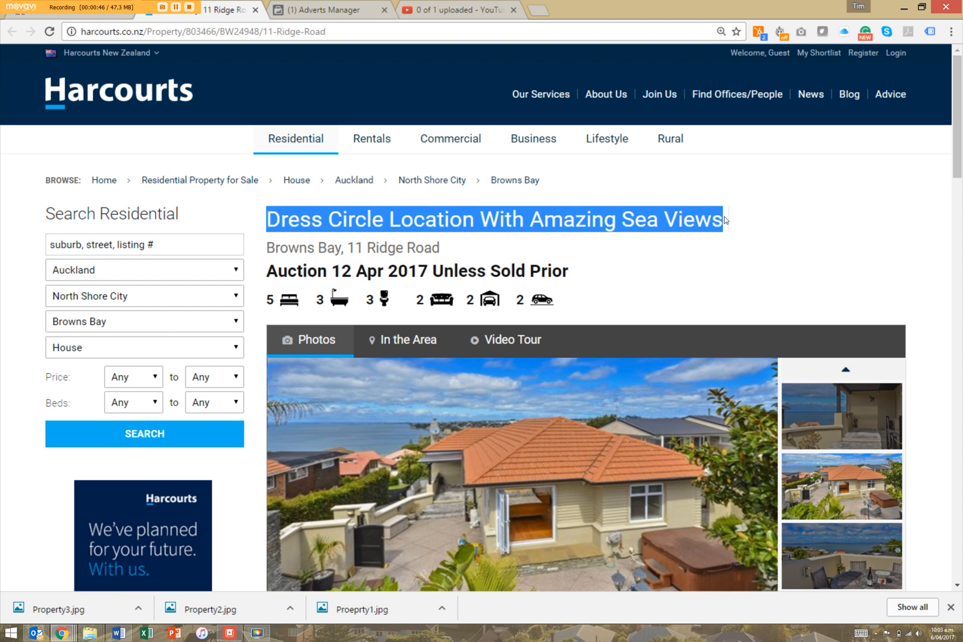
{"action": "key", "text": "ctrl+c"}
Paste the headline as the caption, add '. Auction 12th April on site' and publish.
{"action": "left_click", "coordinate": [111, 19]}
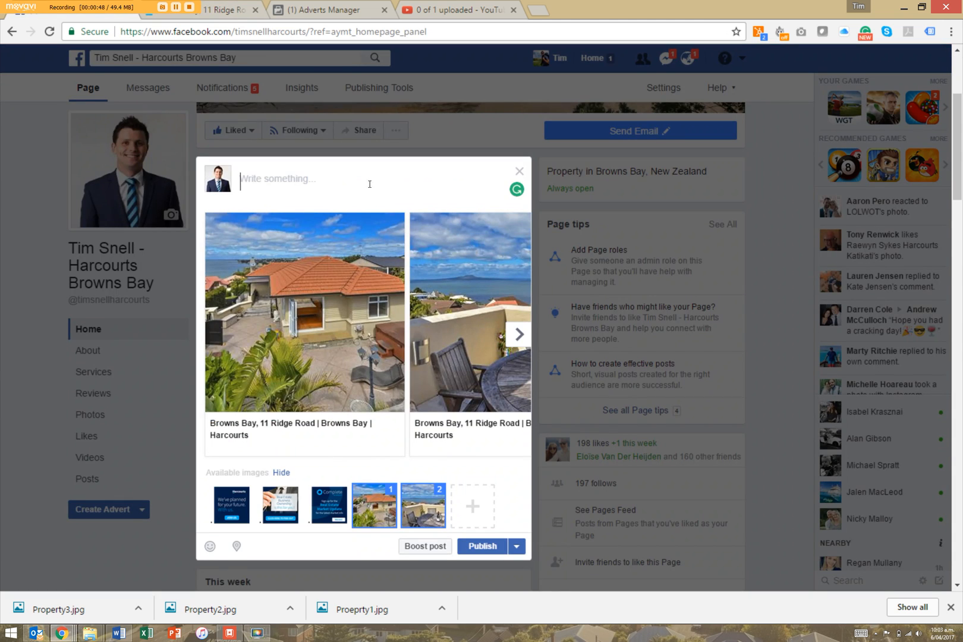
{"action": "left_click", "coordinate": [369, 183]}
{"action": "key", "text": "ctrl+v"}
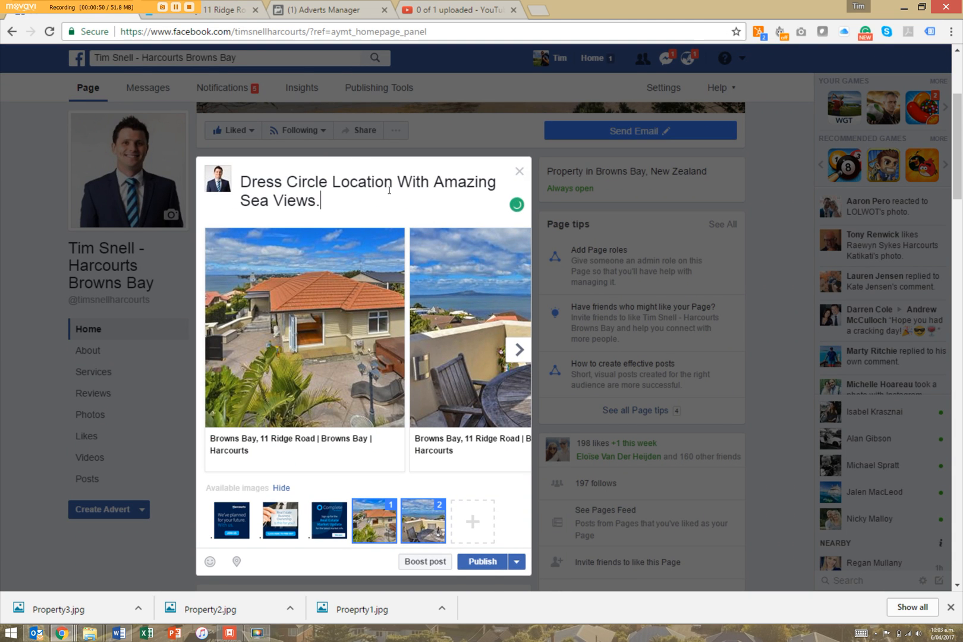
{"action": "type", "text": ". Auction"}
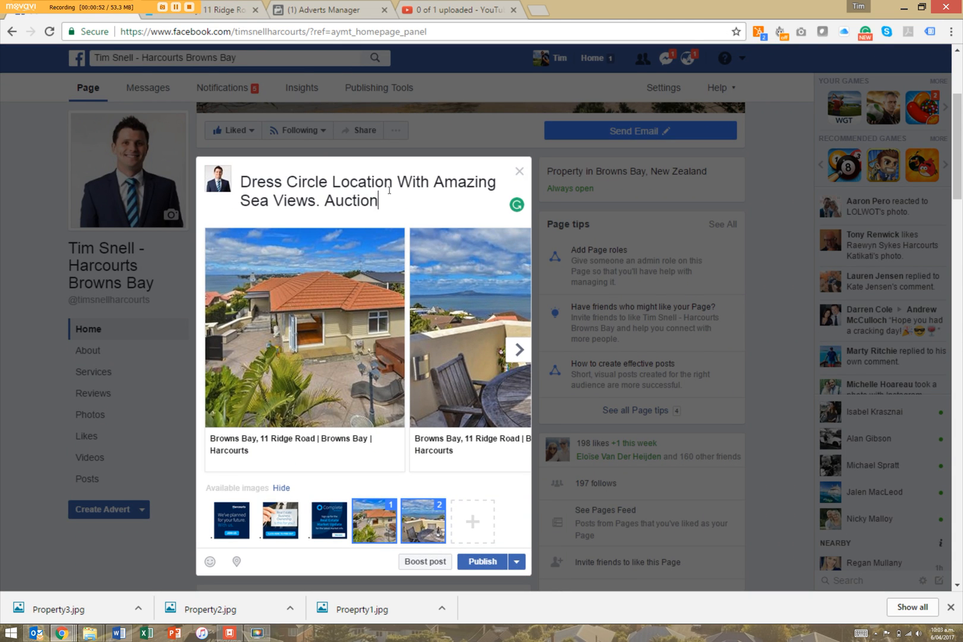
{"action": "type", "text": " 12th April"}
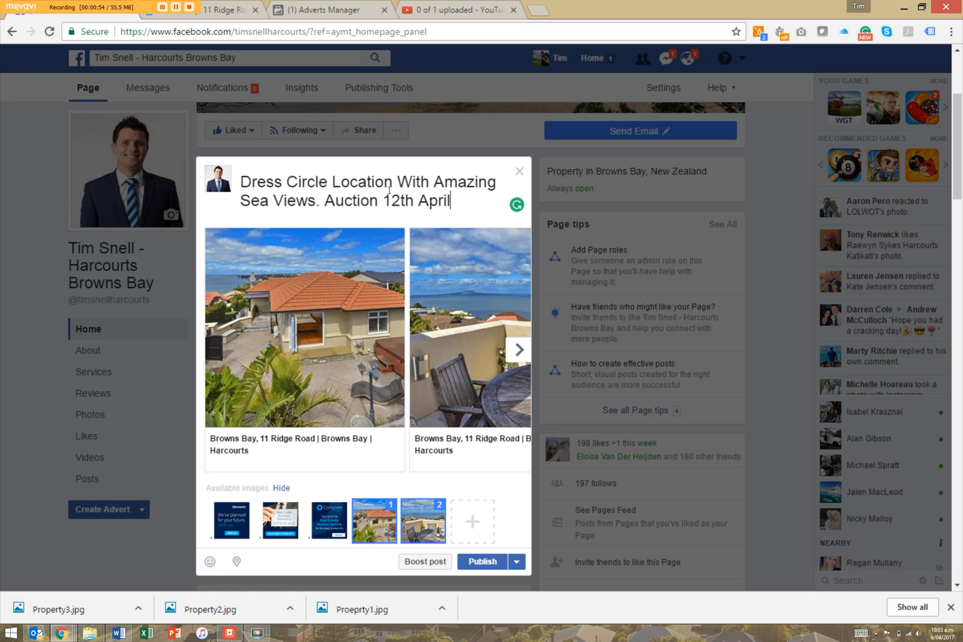
{"action": "type", "text": " on site."}
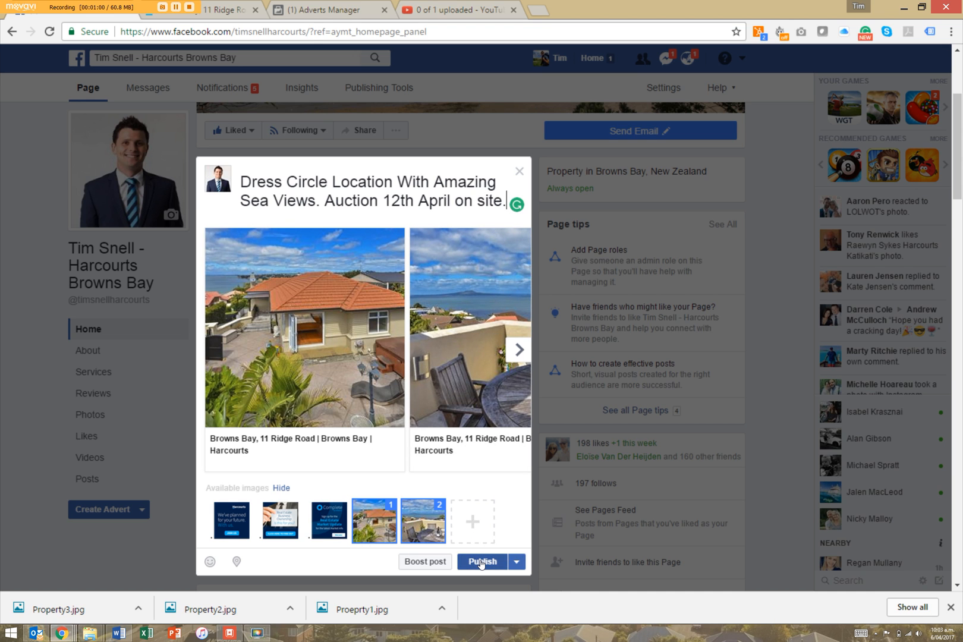
{"action": "left_click", "coordinate": [481, 561]}
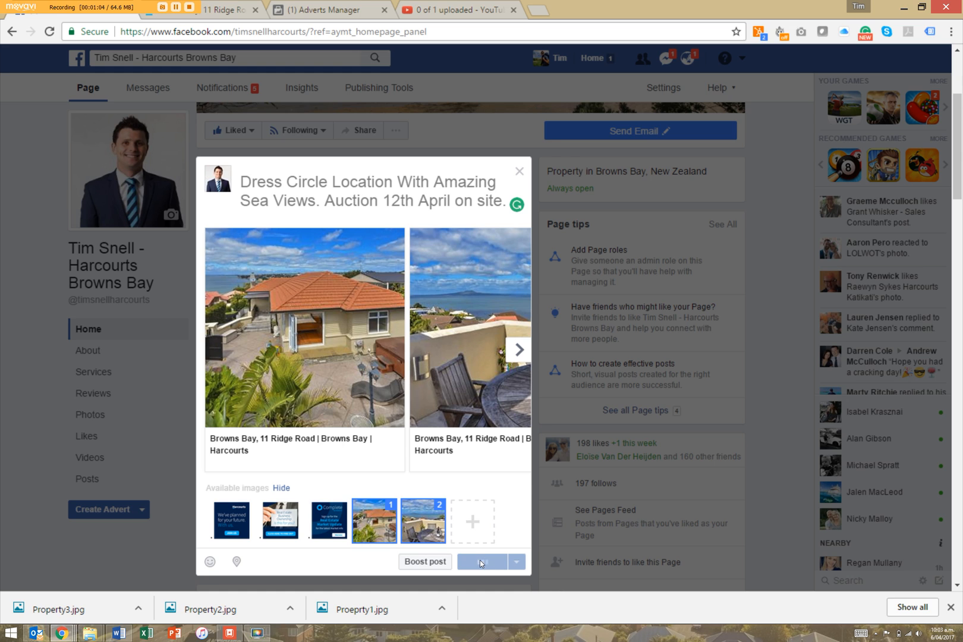
Boost the new listing post, target My Database, and begin creating a new audience.
{"action": "scroll", "coordinate": [480, 561], "scroll_direction": "down", "scroll_amount": 3}
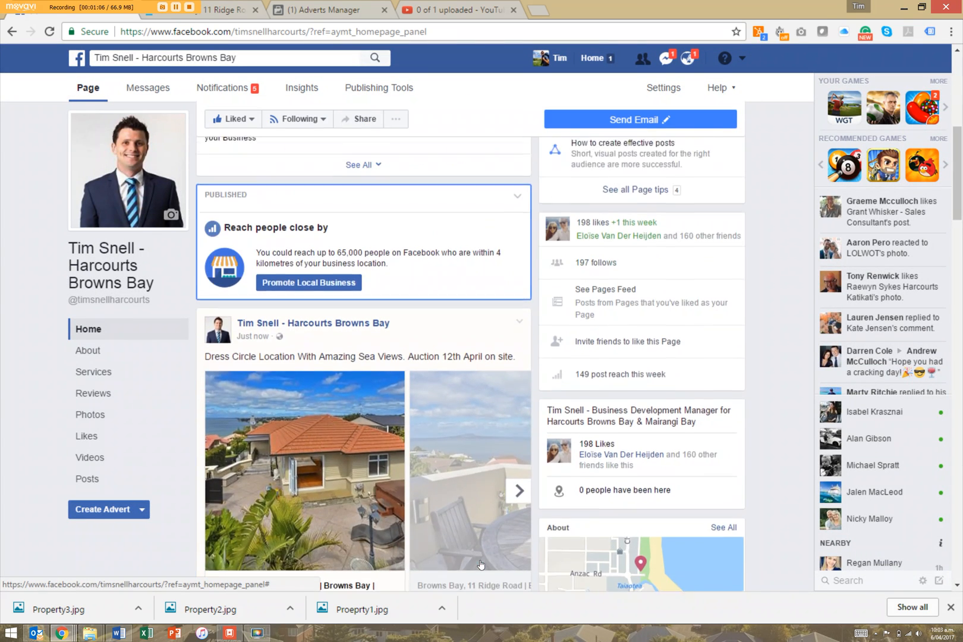
{"action": "scroll", "coordinate": [481, 564], "scroll_direction": "down", "scroll_amount": 3}
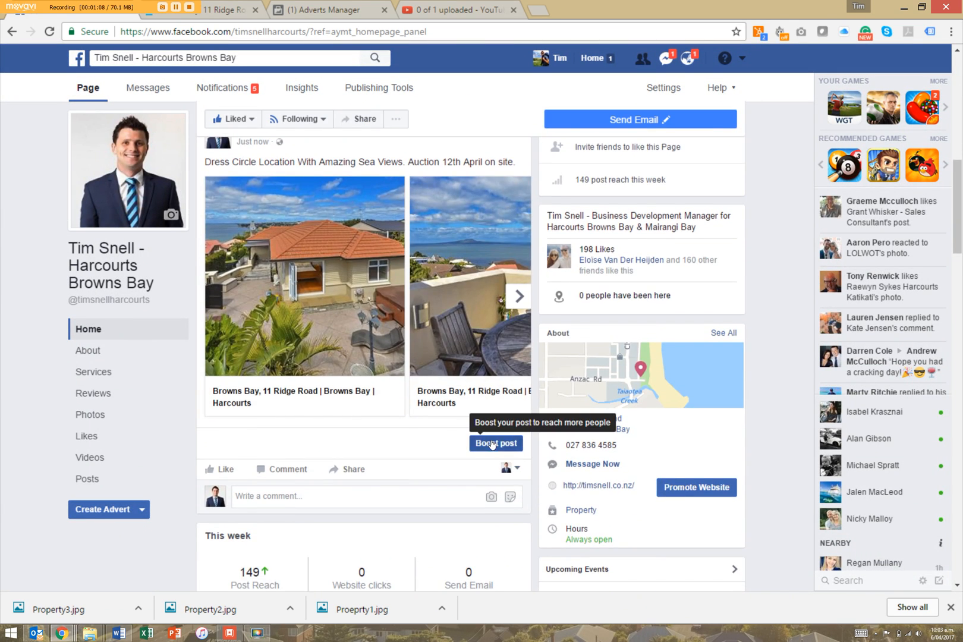
{"action": "left_click", "coordinate": [492, 444]}
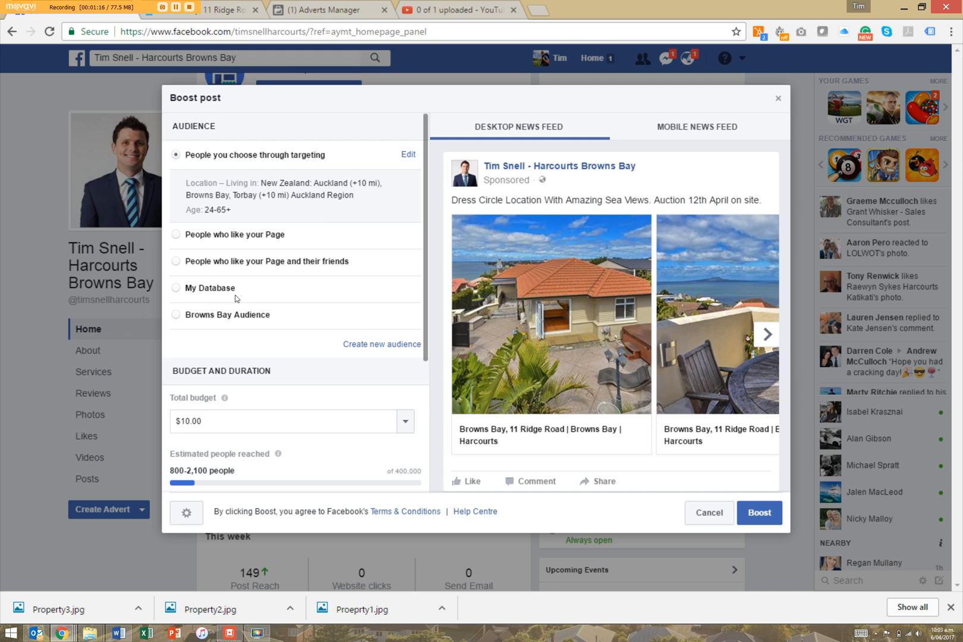
{"action": "left_click", "coordinate": [178, 290]}
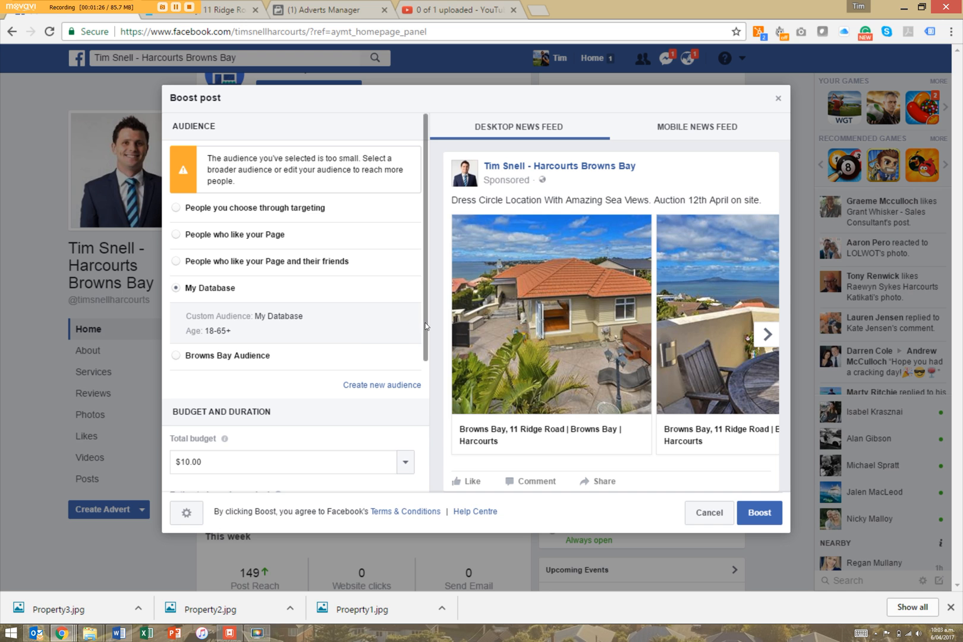
{"action": "left_click", "coordinate": [382, 385]}
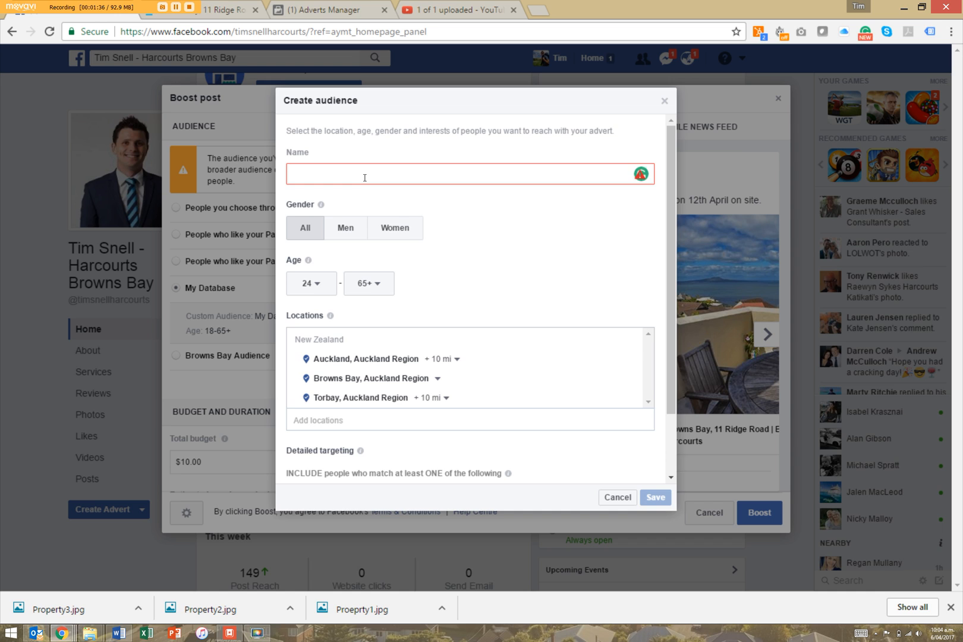
Name the audience 'North Shore' and remove Auckland, leaving Browns Bay and Torbay.
{"action": "left_click", "coordinate": [365, 177]}
{"action": "type", "text": "North Shore"}
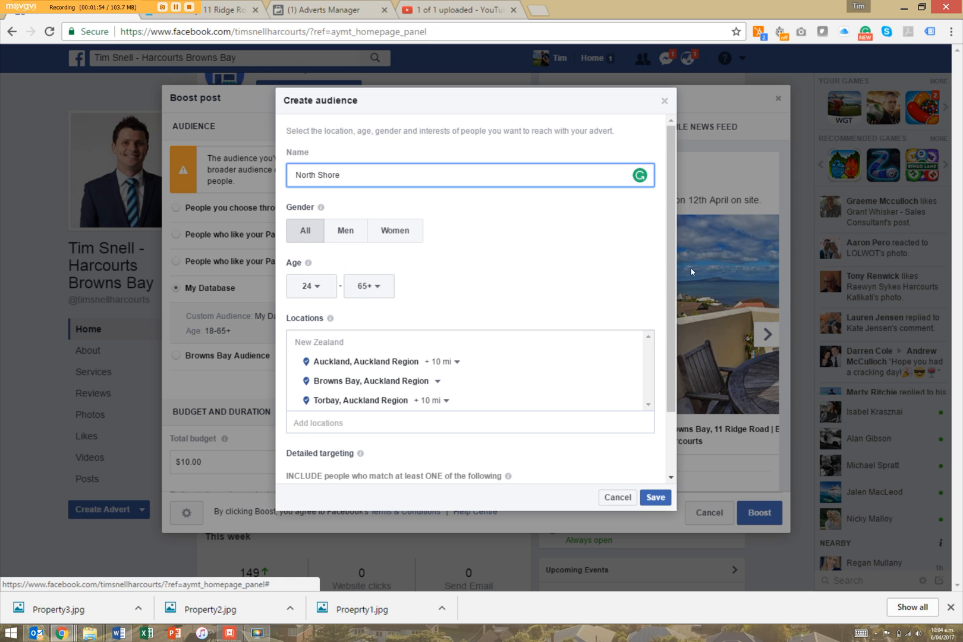
{"action": "left_click_drag", "start_coordinate": [676, 292], "coordinate": [664, 365]}
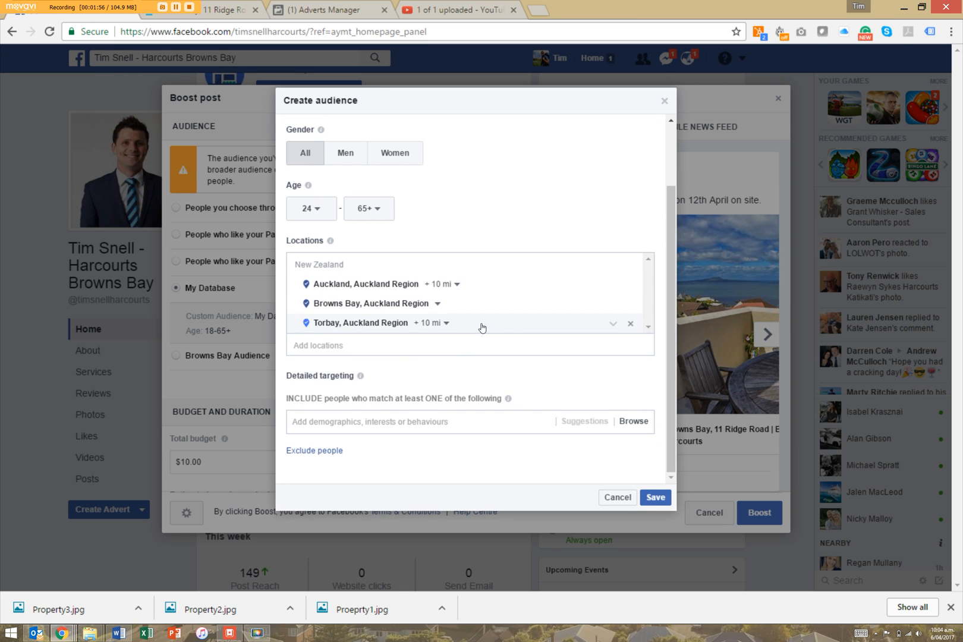
{"action": "left_click", "coordinate": [630, 286]}
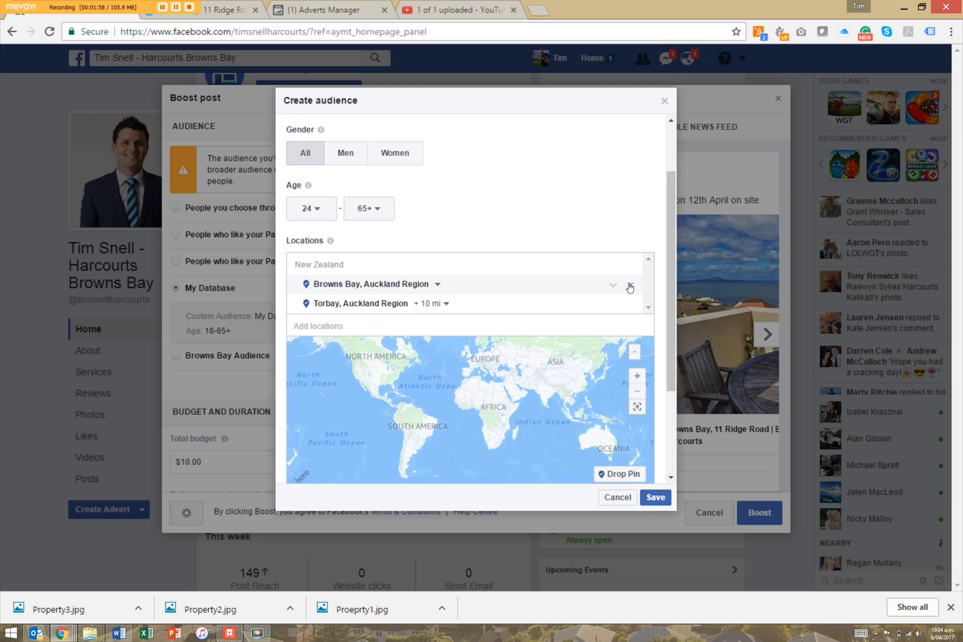
Remove Browns Bay and Torbay, then re-add Browns Bay with a 10 mi radius.
{"action": "left_click", "coordinate": [630, 285]}
{"action": "left_click", "coordinate": [630, 285]}
{"action": "left_click", "coordinate": [339, 265]}
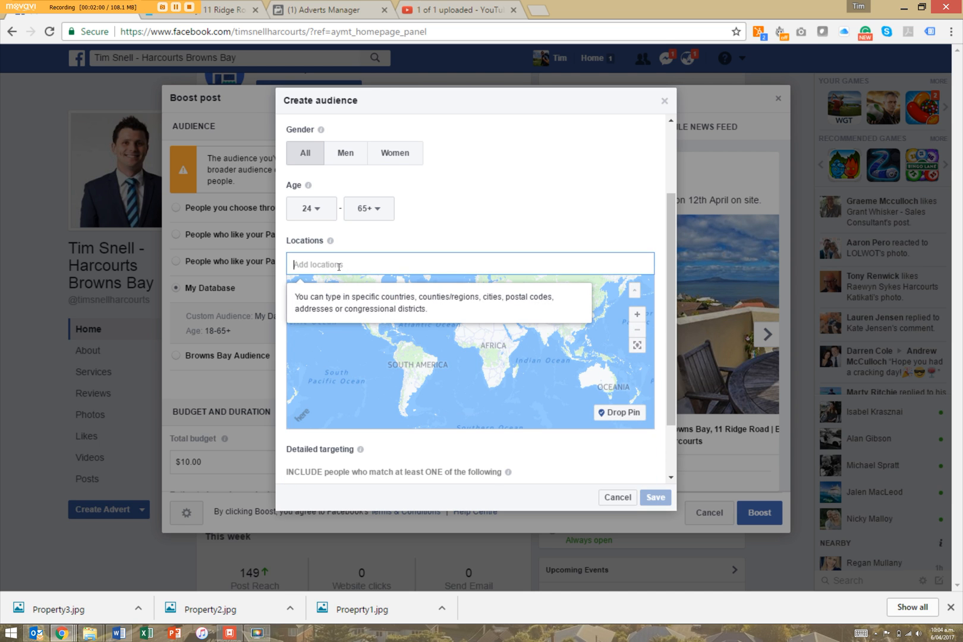
{"action": "type", "text": "Browns Bay"}
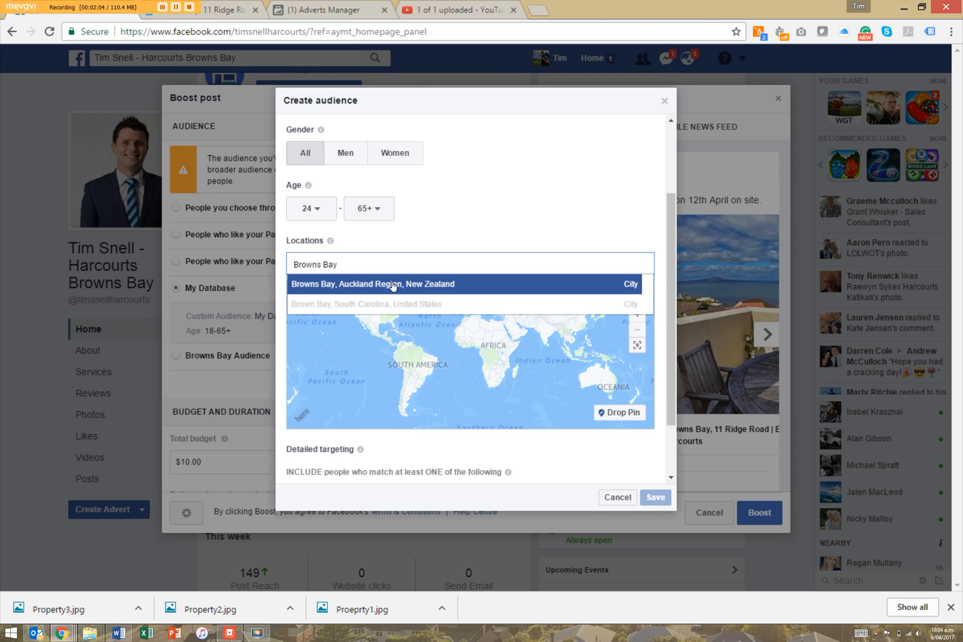
{"action": "left_click", "coordinate": [393, 288]}
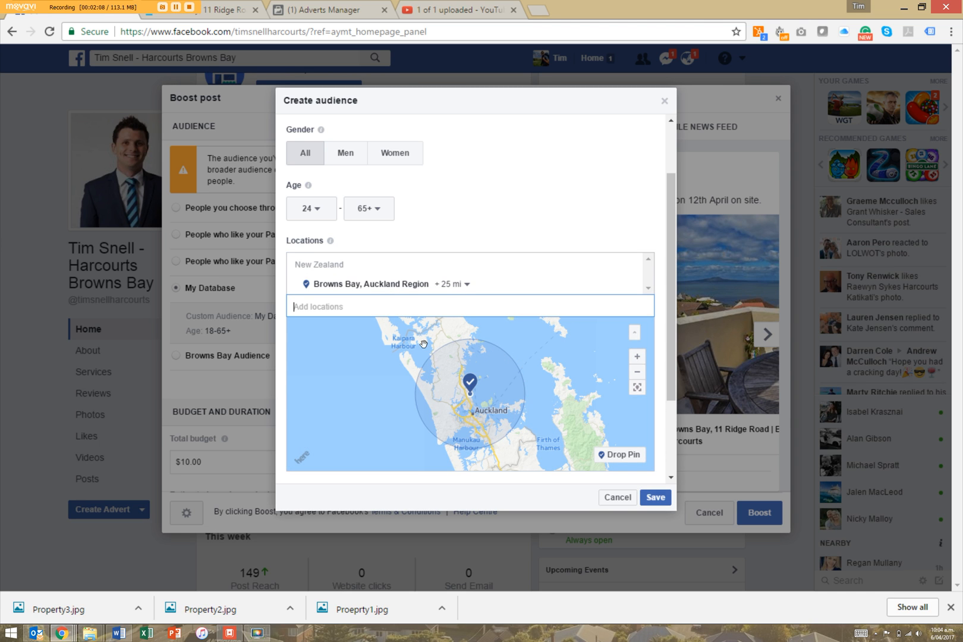
{"action": "left_click", "coordinate": [452, 283]}
{"action": "left_click_drag", "start_coordinate": [437, 345], "coordinate": [426, 345]}
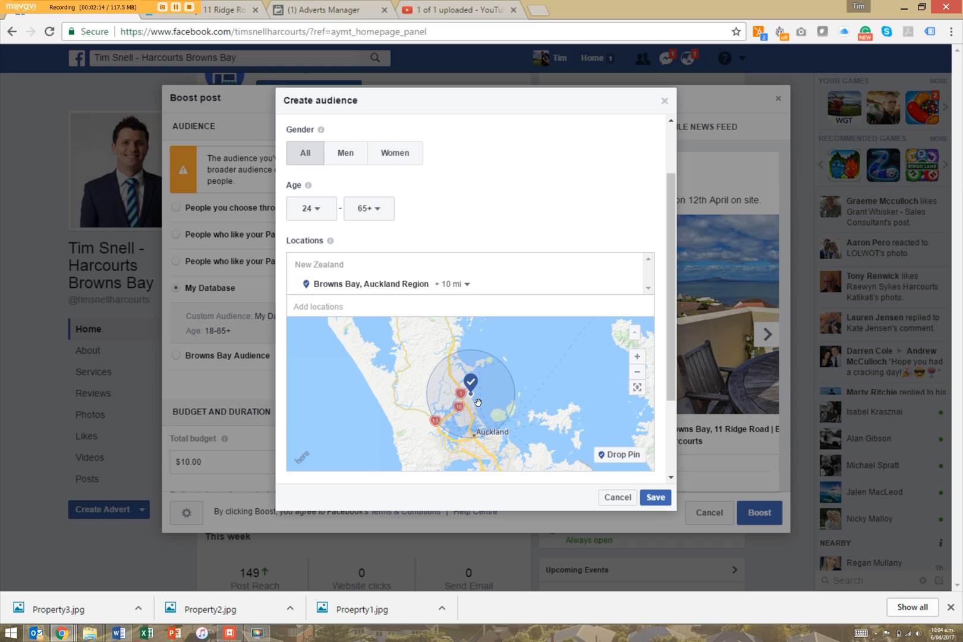
Add Albany with a 10 mi radius and save the North Shore audience.
{"action": "left_click", "coordinate": [338, 309]}
{"action": "type", "text": "albany"}
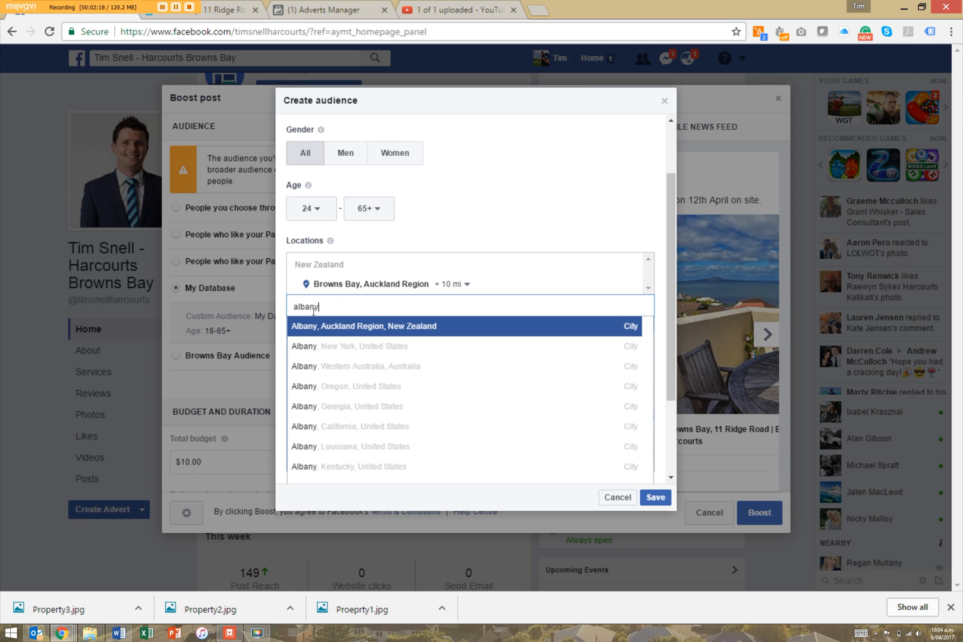
{"action": "left_click", "coordinate": [327, 330]}
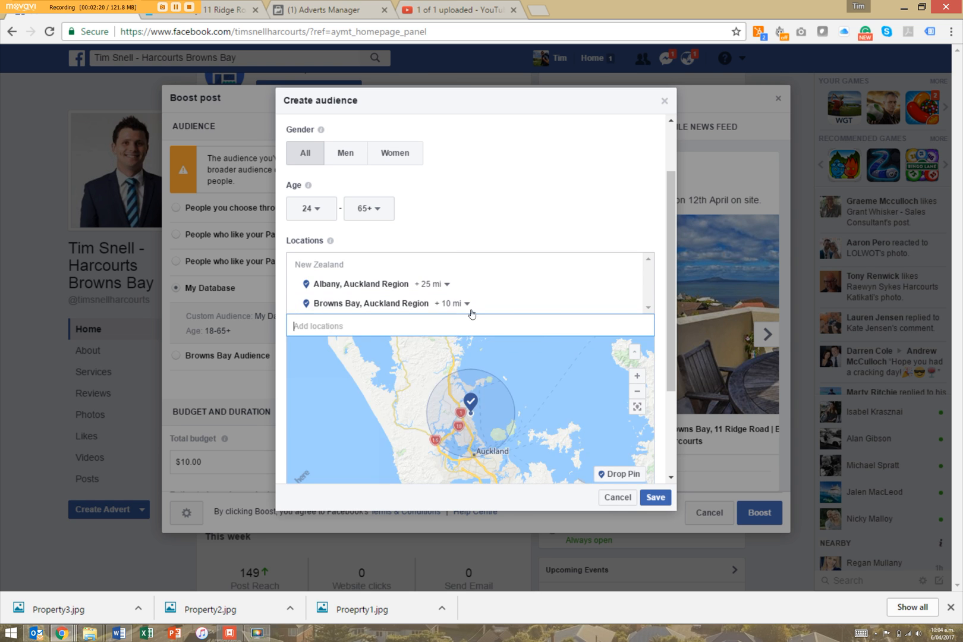
{"action": "left_click", "coordinate": [441, 284]}
{"action": "left_click_drag", "start_coordinate": [415, 342], "coordinate": [405, 342]}
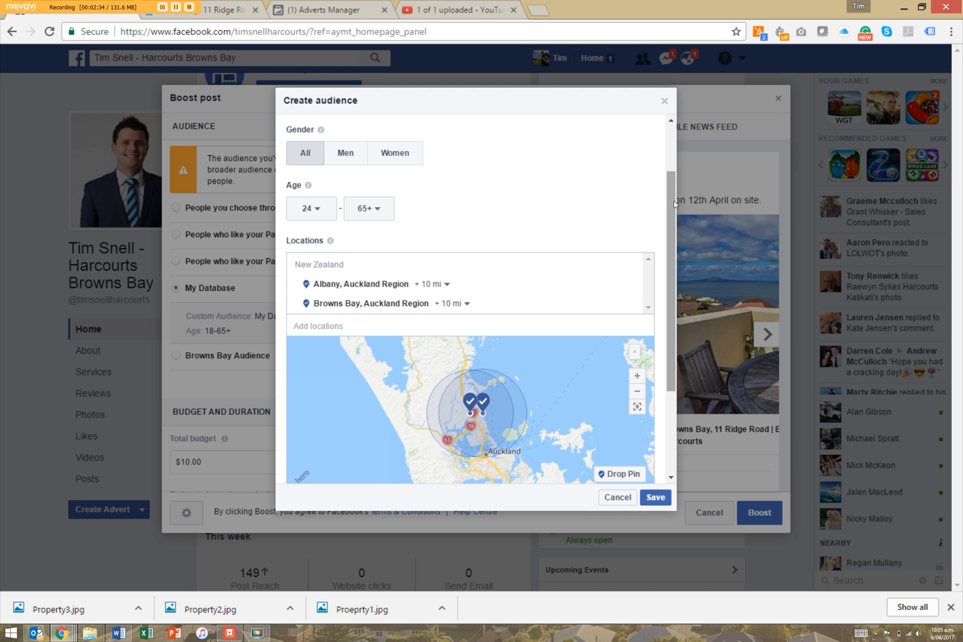
{"action": "scroll", "coordinate": [669, 267], "scroll_direction": "down", "scroll_amount": 1}
{"action": "scroll", "coordinate": [669, 266], "scroll_direction": "down", "scroll_amount": 1}
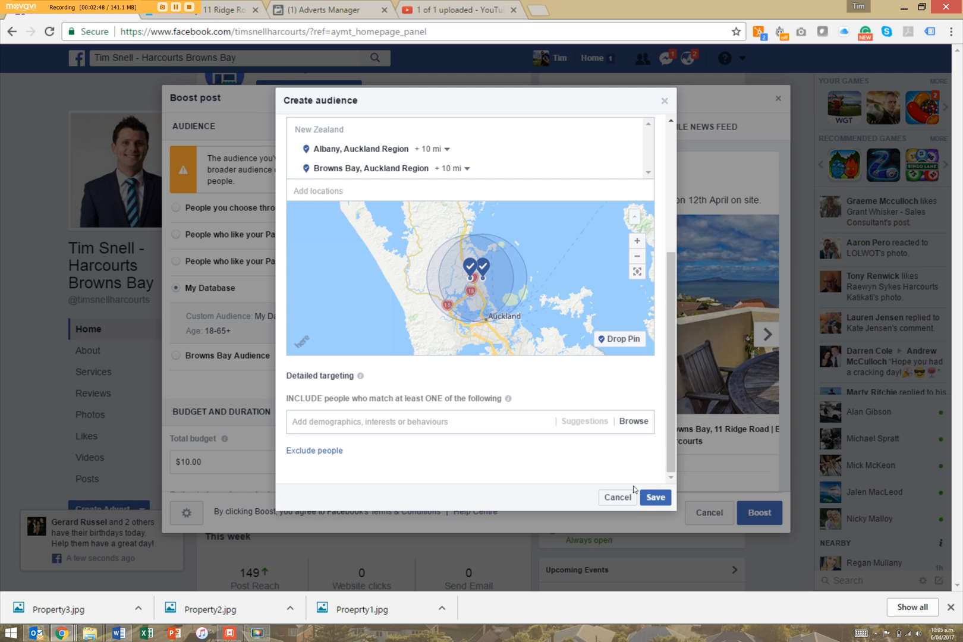
{"action": "left_click", "coordinate": [651, 498]}
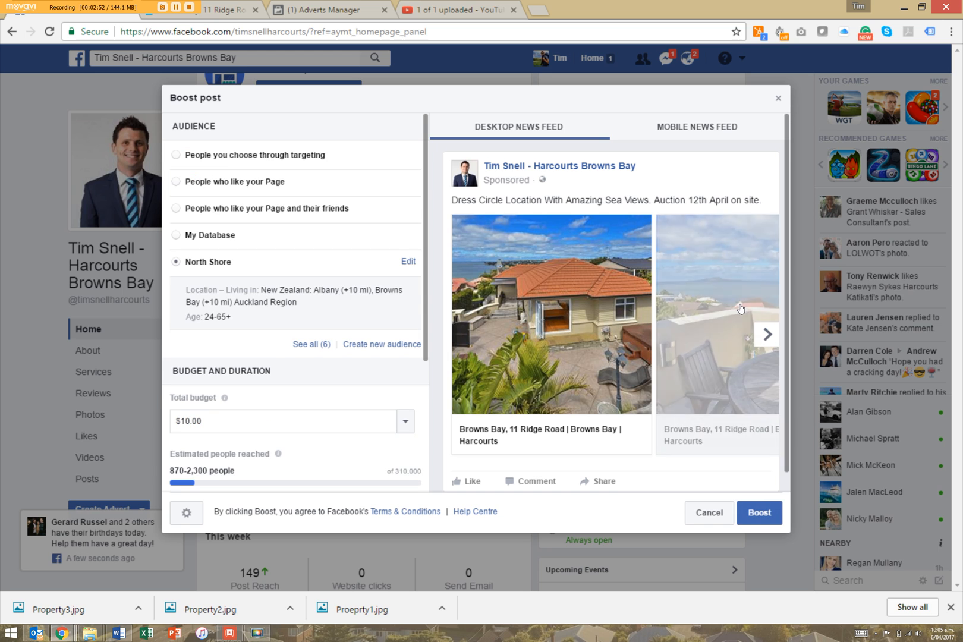
Change the boost's total budget from $10.00 to $50, then to $75.00.
{"action": "left_click_drag", "start_coordinate": [425, 252], "coordinate": [422, 401]}
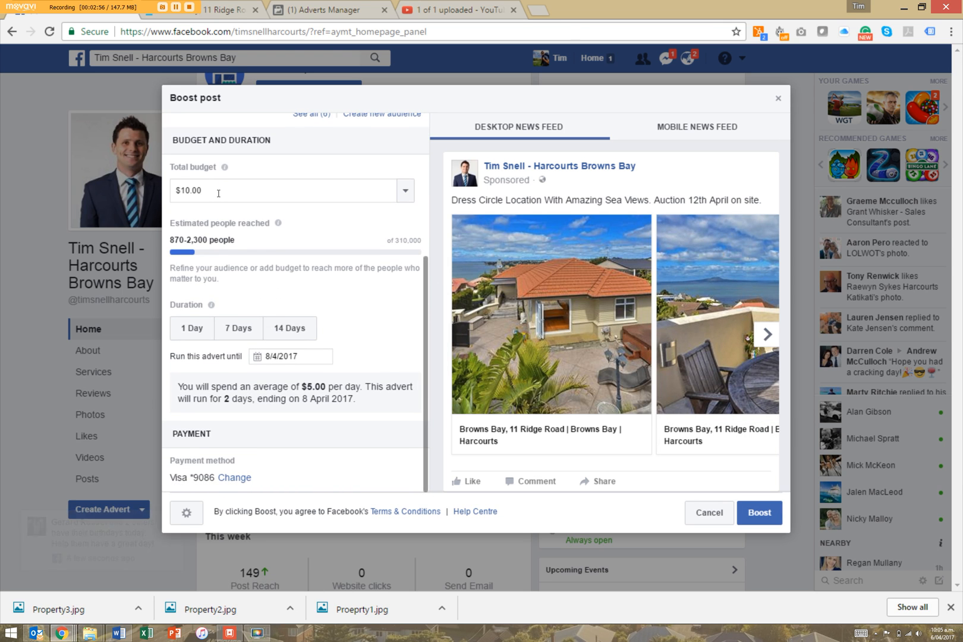
{"action": "left_click_drag", "start_coordinate": [221, 191], "coordinate": [115, 192]}
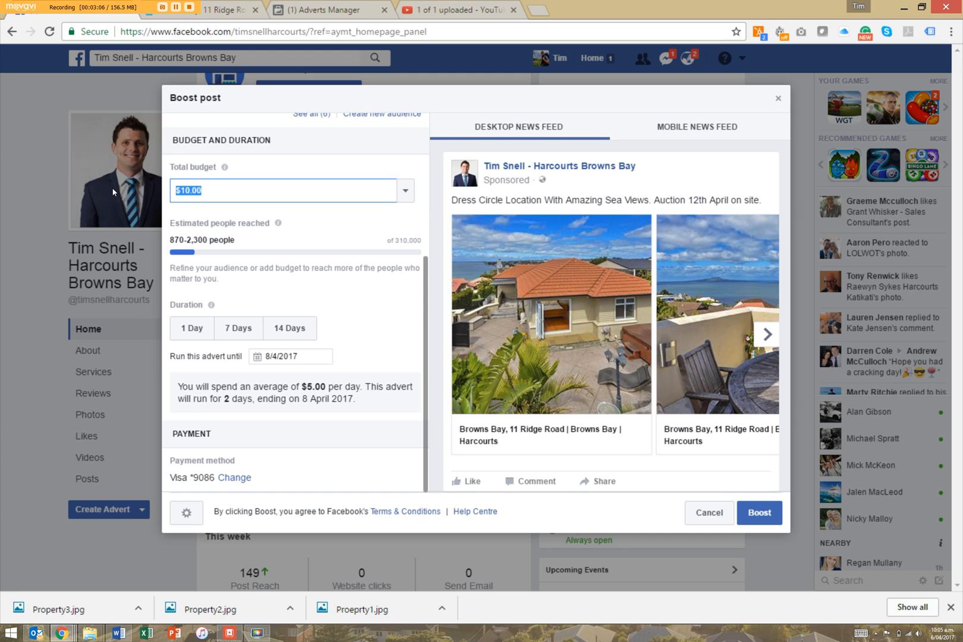
{"action": "type", "text": "50"}
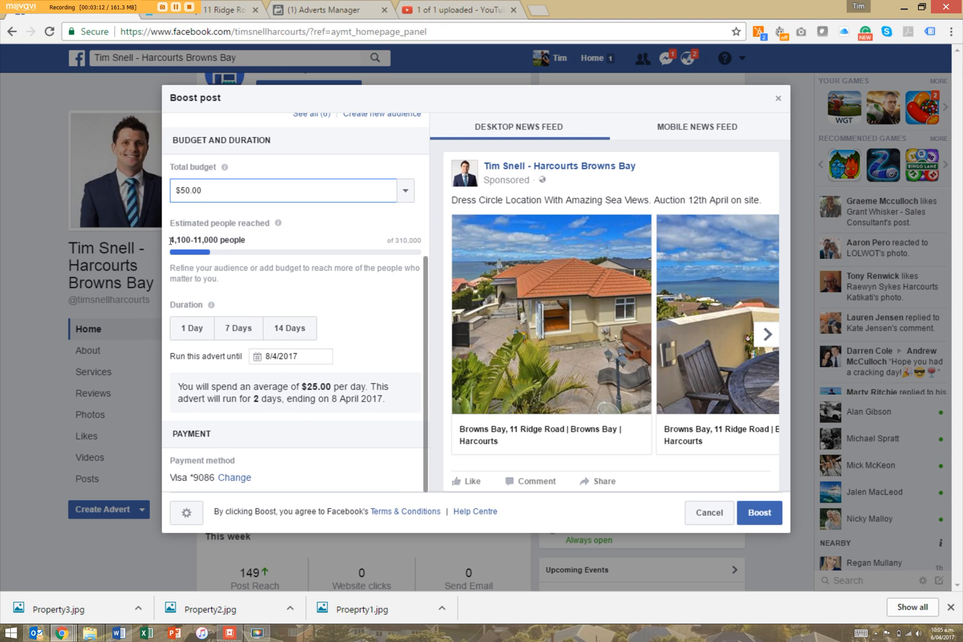
{"action": "left_click_drag", "start_coordinate": [215, 190], "coordinate": [128, 193]}
{"action": "type", "text": "75"}
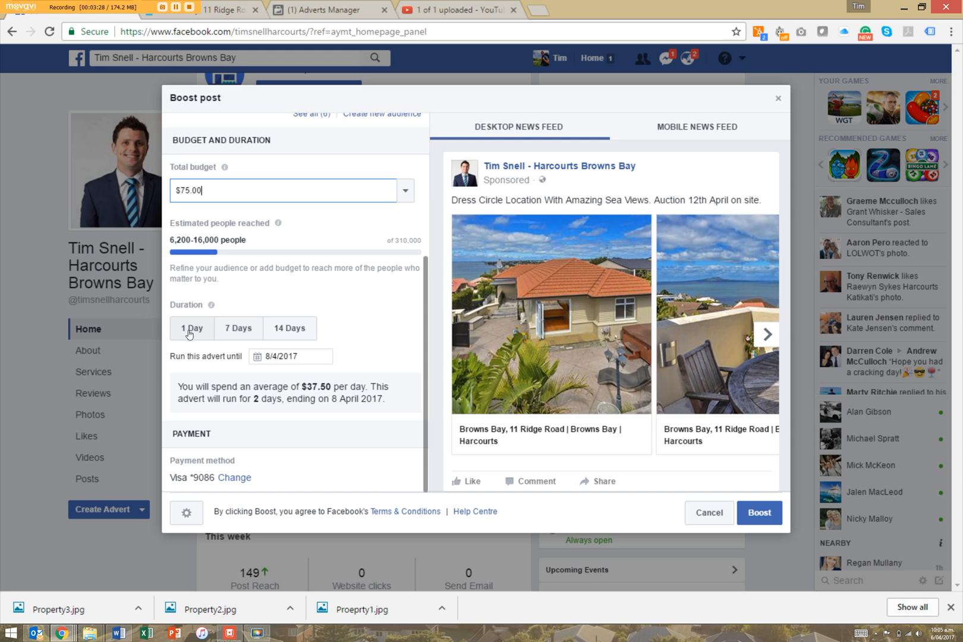
Set a 7-day duration ending 13 April 2017 and a $100.00 total budget.
{"action": "left_click", "coordinate": [238, 327]}
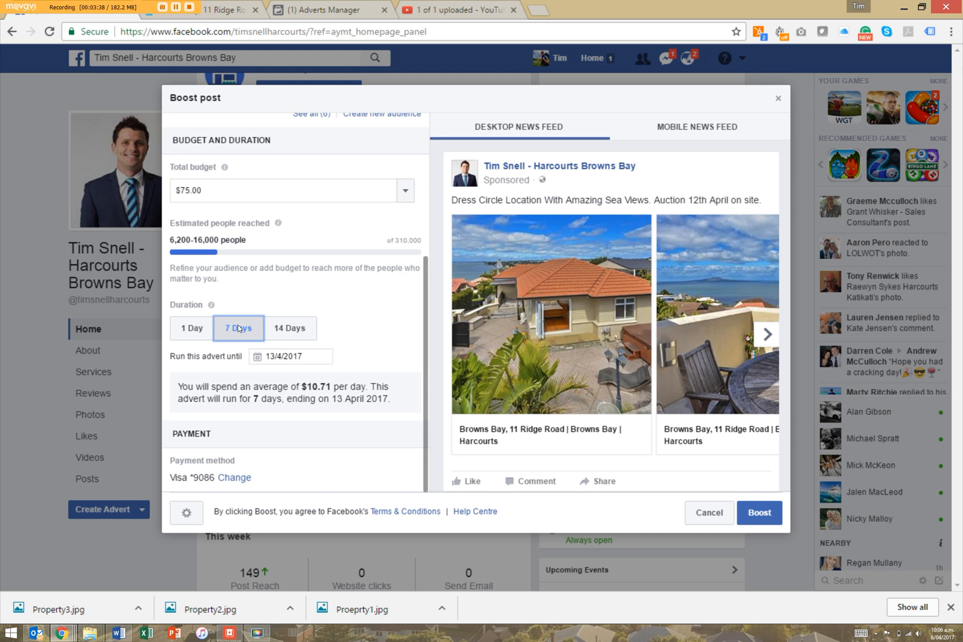
{"action": "left_click_drag", "start_coordinate": [214, 189], "coordinate": [130, 191]}
{"action": "type", "text": "$10.00"}
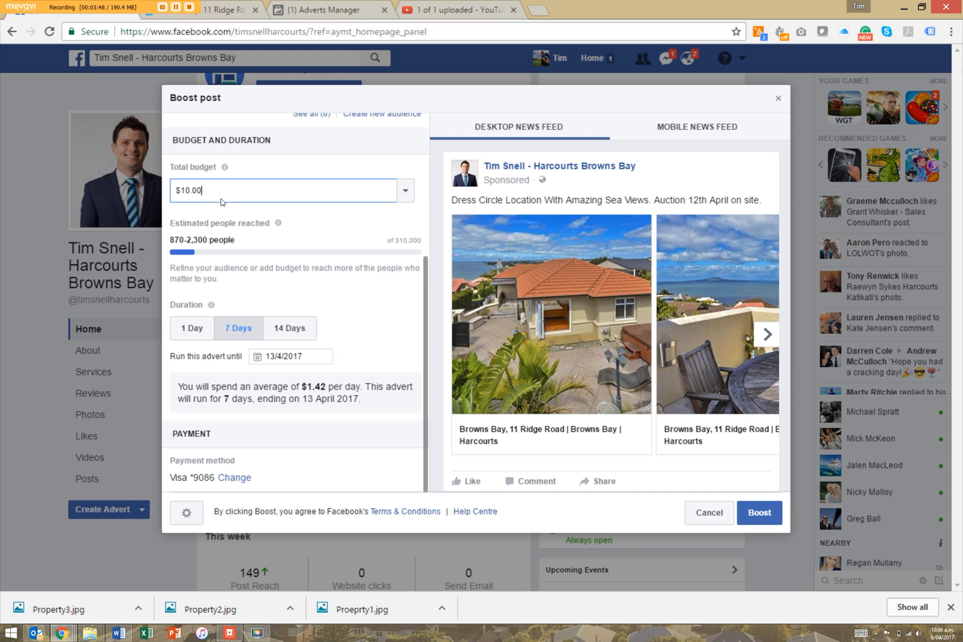
{"action": "left_click_drag", "start_coordinate": [205, 192], "coordinate": [114, 190]}
{"action": "type", "text": "100"}
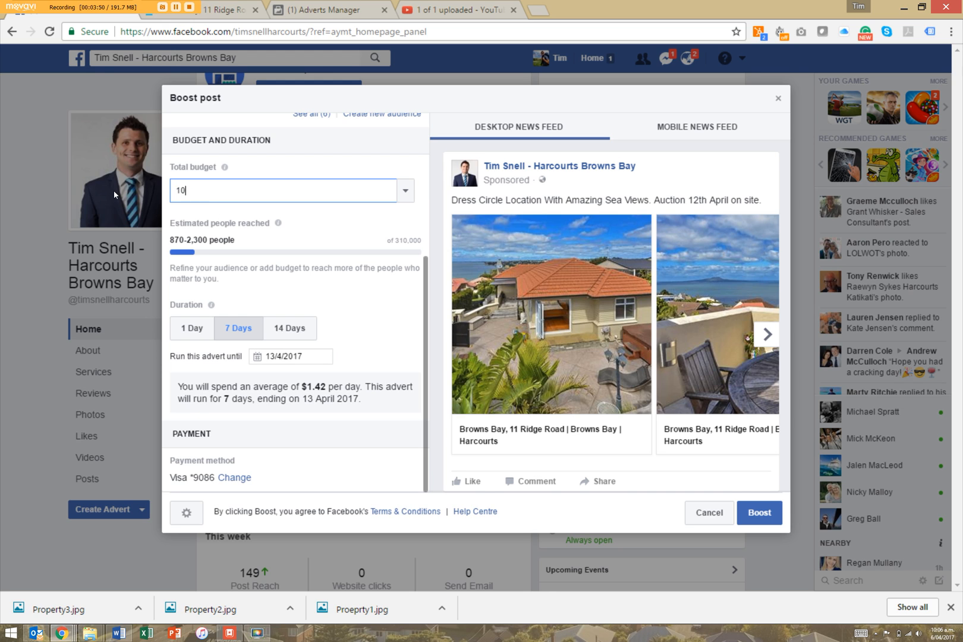